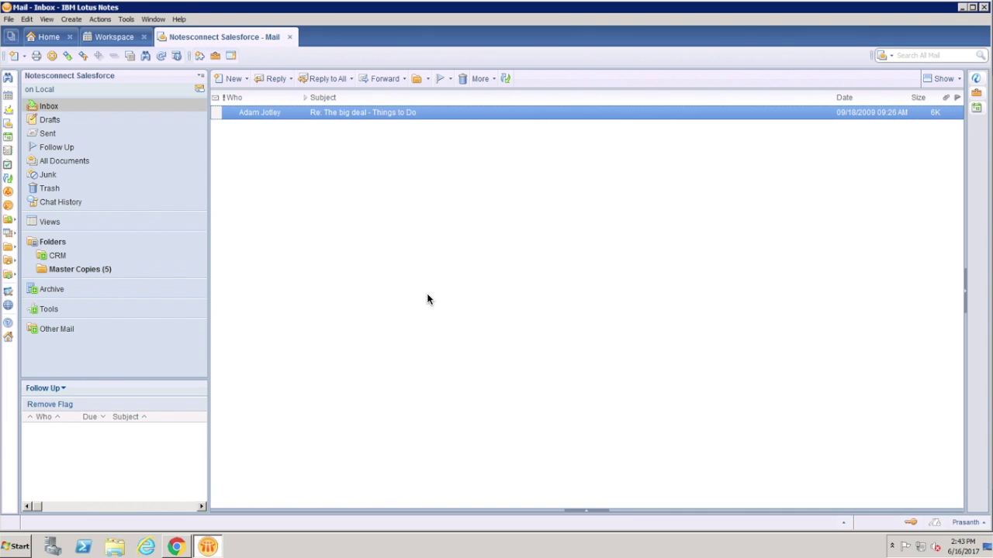
Open the big deal email, log it to Salesforce against the GenePoint contact, and view the completed task record
double_click(311, 114)
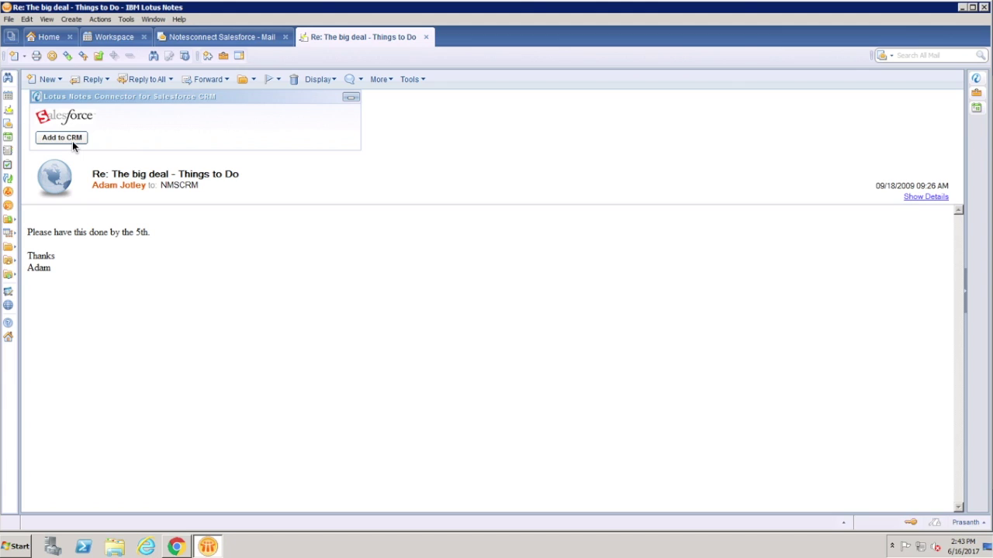
left_click(70, 138)
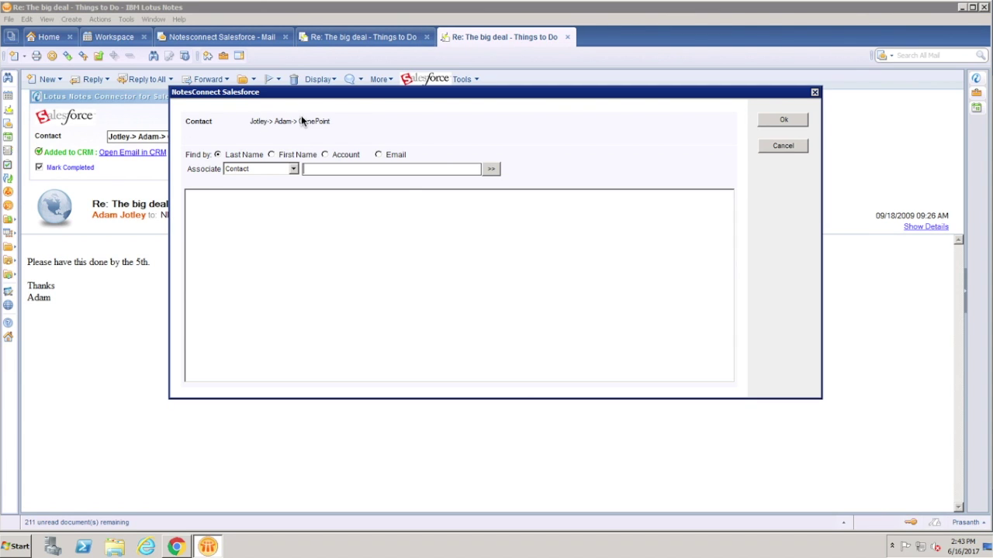
left_click(294, 170)
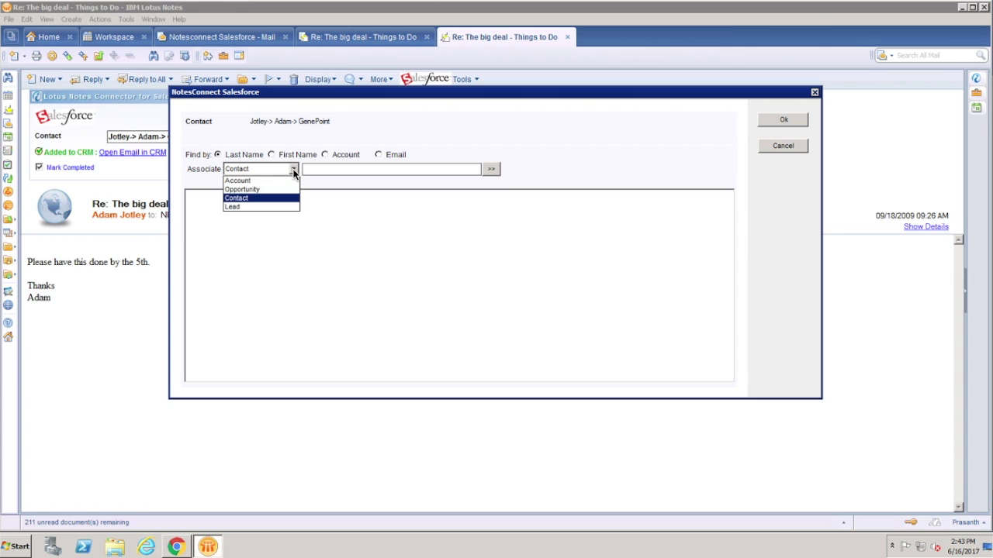
left_click(310, 140)
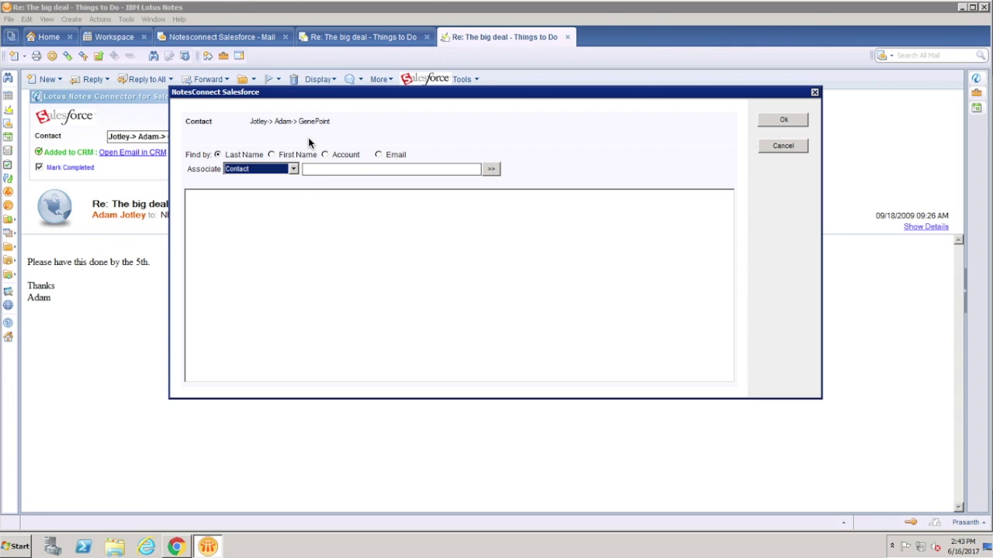
left_click(785, 118)
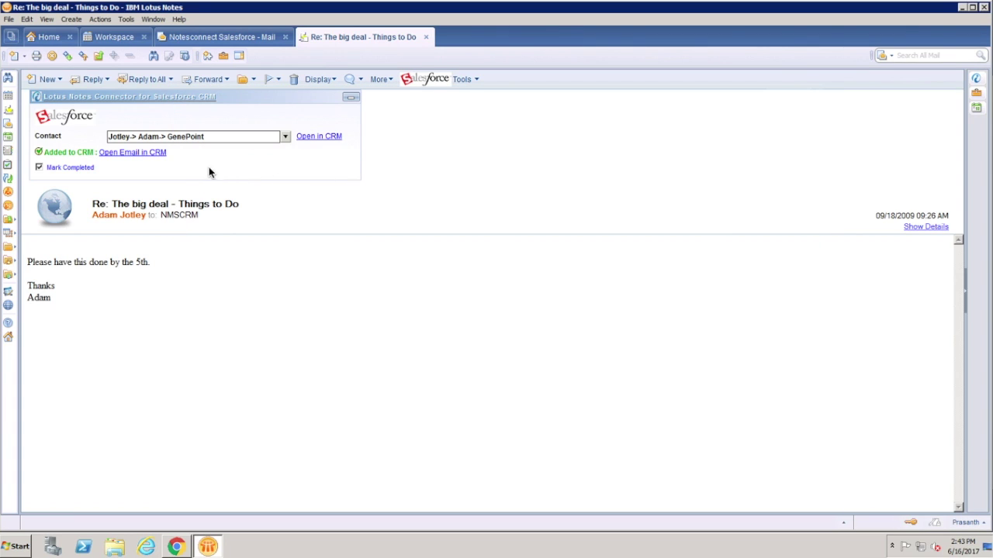
left_click(136, 152)
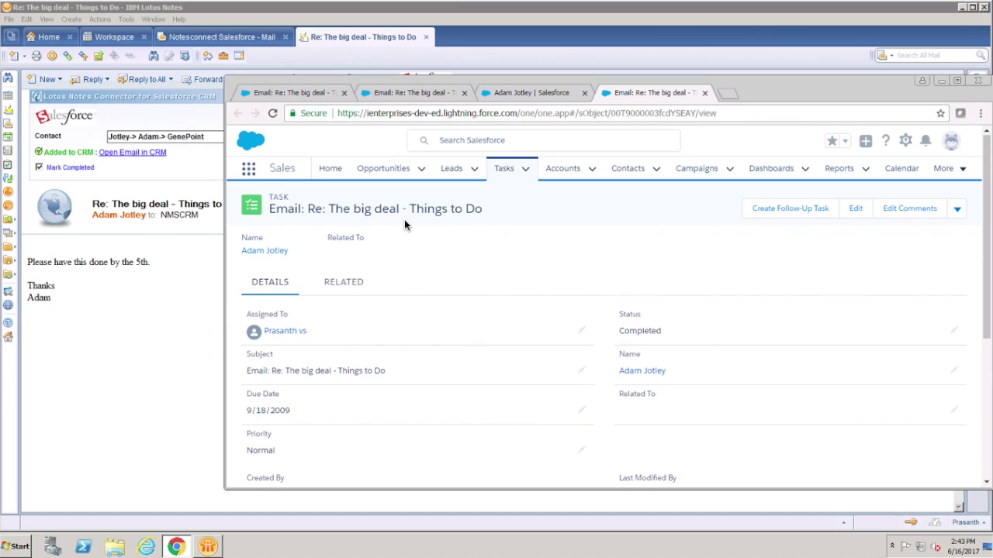
key("alt+Tab")
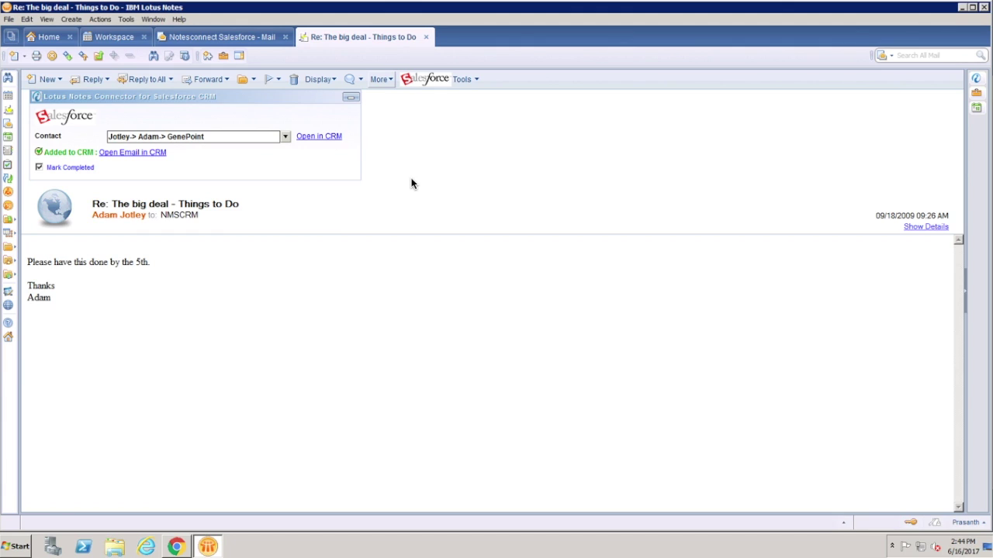
Open the iEnterprise Sidebar to show the email's sentiment and matching contacts
left_click(975, 78)
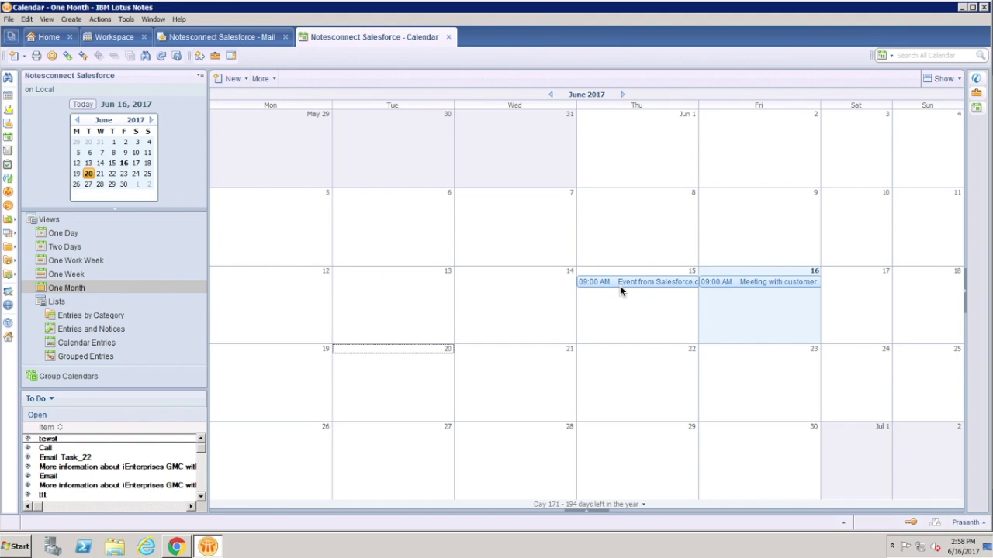
Create a 9–10 AM 'New Meeting With Customer' entry on June 20, link it to the GenePoint contact, and save it
double_click(364, 375)
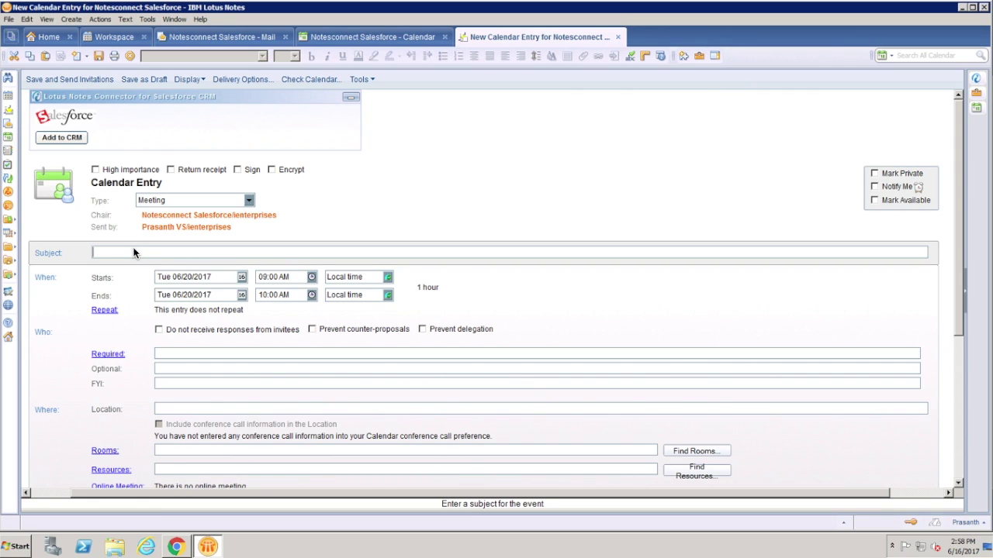
type("New Meeting With Customer")
left_click(69, 137)
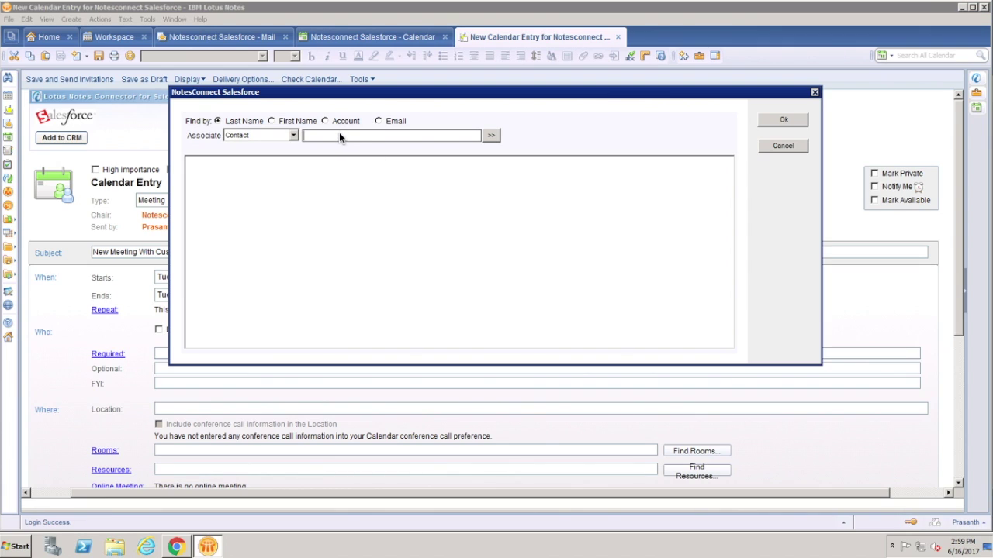
type("Jotley")
left_click(492, 134)
left_click(314, 173)
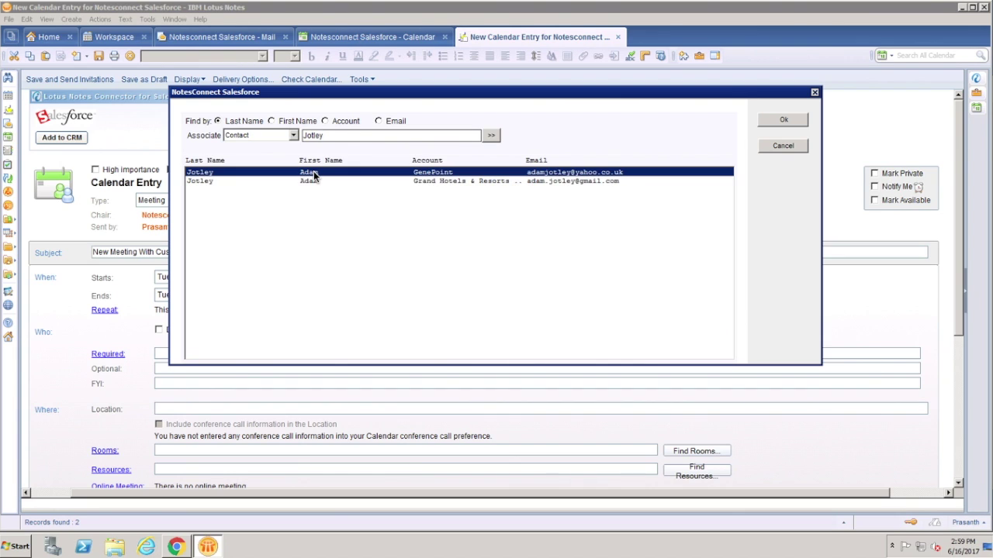
left_click(781, 119)
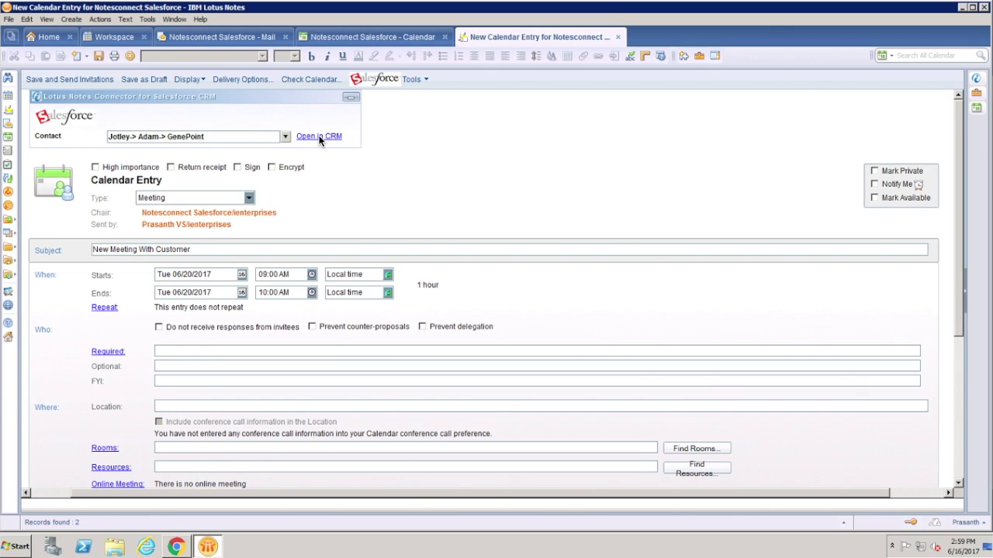
left_click(90, 78)
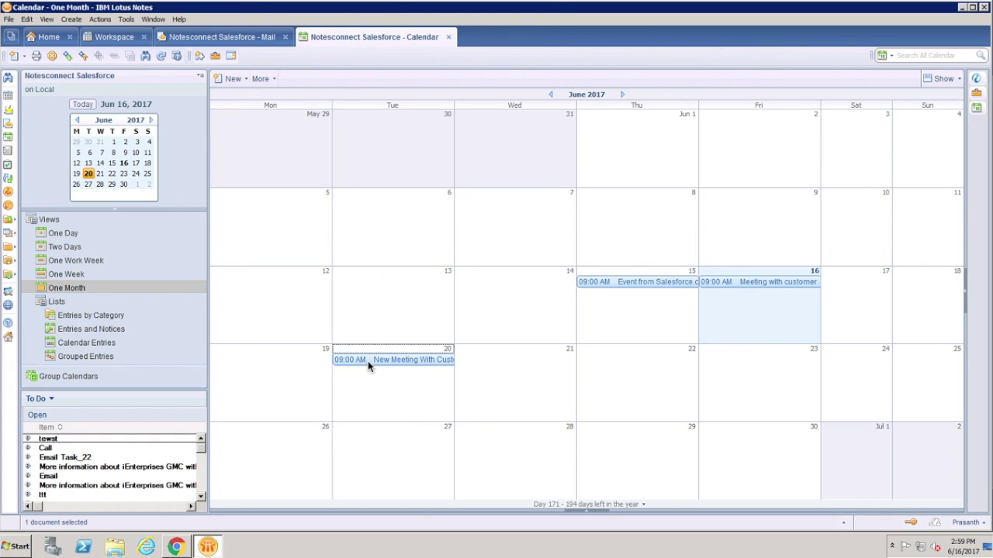
Open the June 20 meeting to check its 9:00–10:00 AM details
left_click(368, 360)
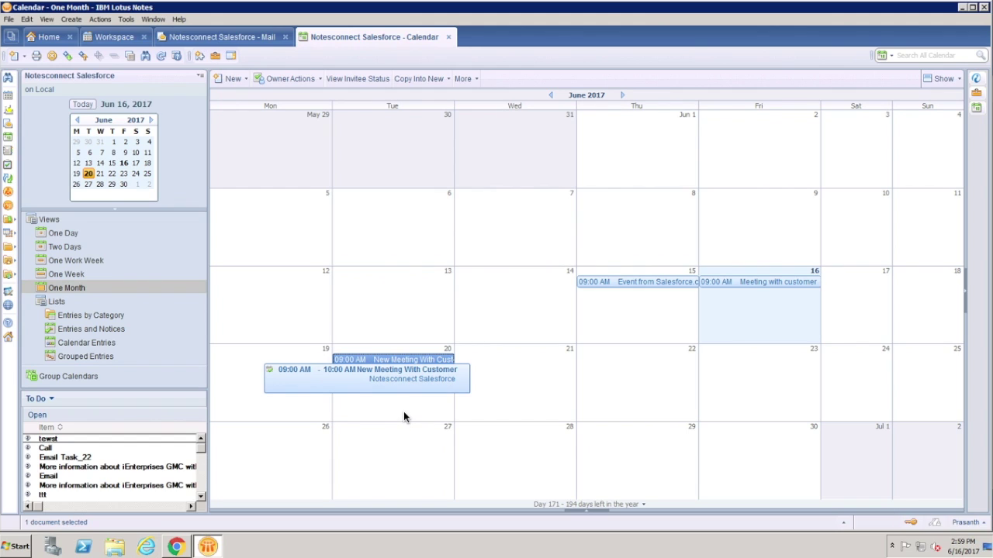